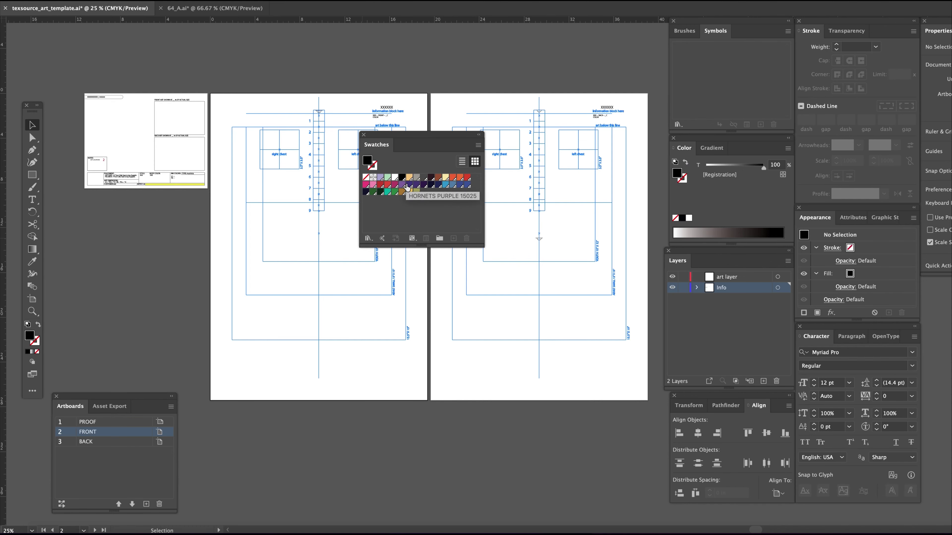
# View the HORNETS PURPLE 15025 spot swatch's options and close them unchanged
pyautogui.doubleClick(410, 185)
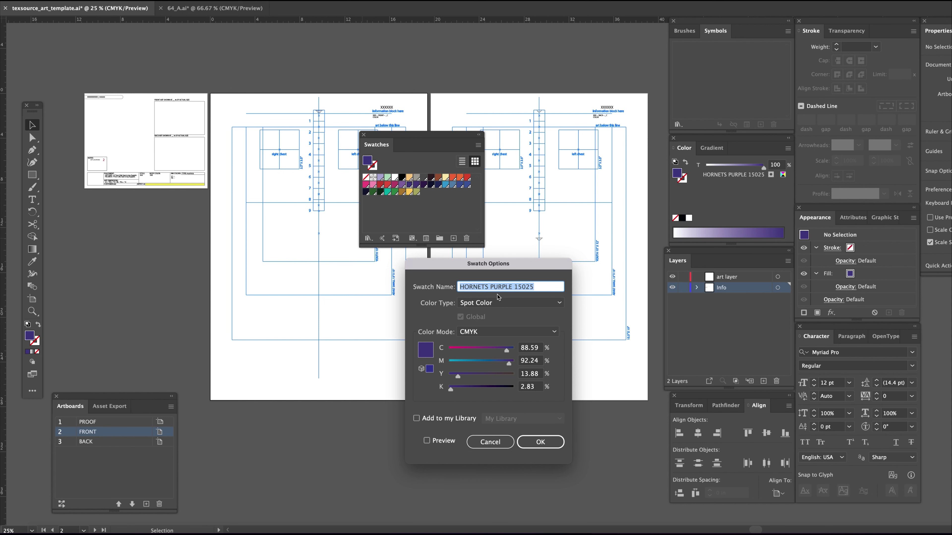
pyautogui.press('Return')
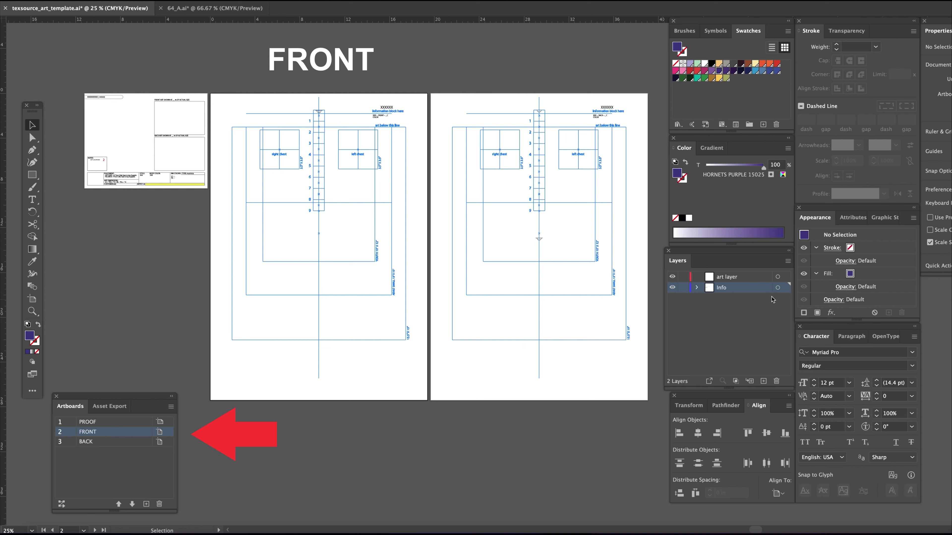
# Move the WILLYTACO logo onto the art layer, lock the Info layer, and raise the logo slightly
pyautogui.click(673, 287)
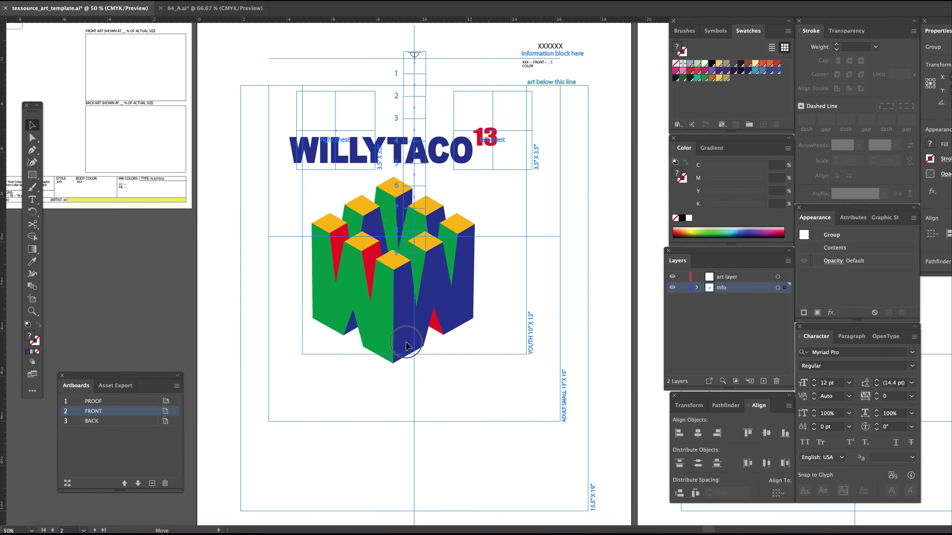
pyautogui.moveTo(436, 322); pyautogui.dragTo(431, 310)
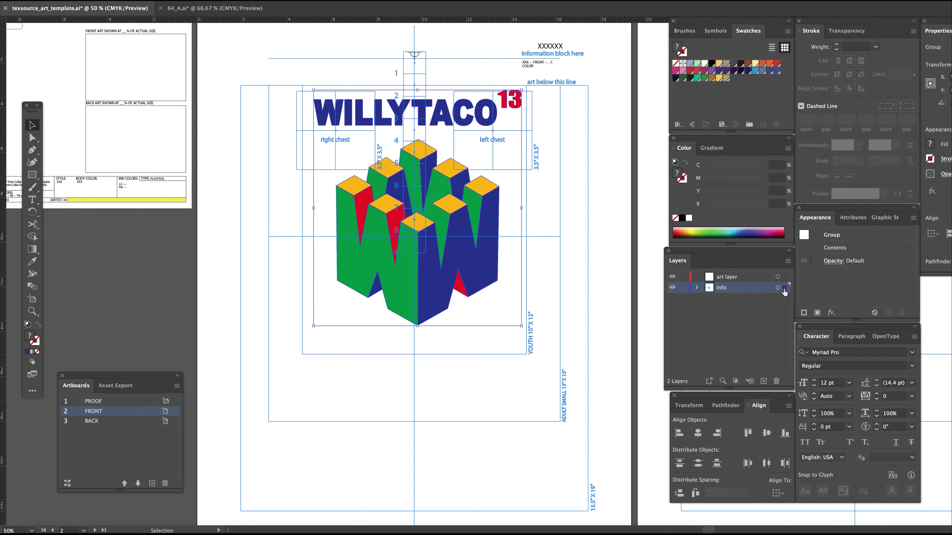
pyautogui.moveTo(785, 289); pyautogui.dragTo(785, 276)
pyautogui.click(683, 288)
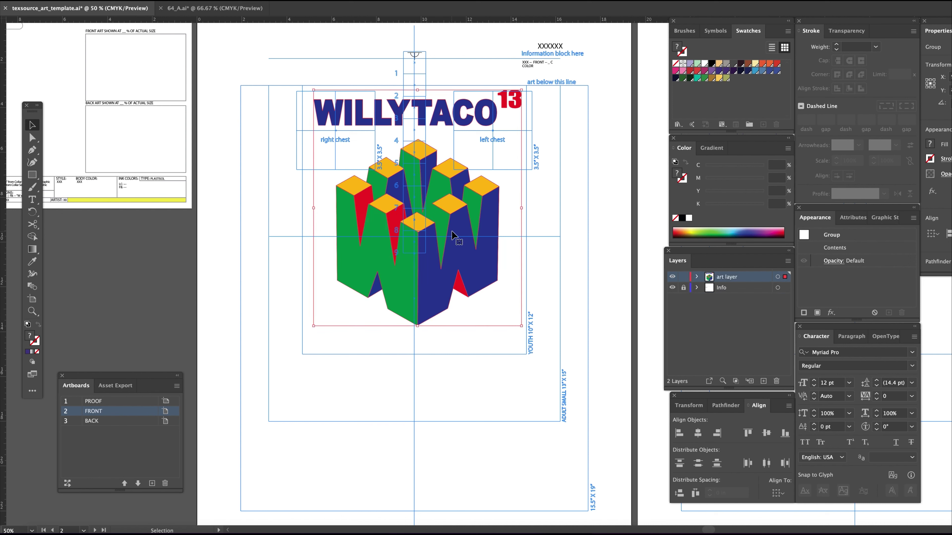
pyautogui.moveTo(453, 235); pyautogui.dragTo(451, 244)
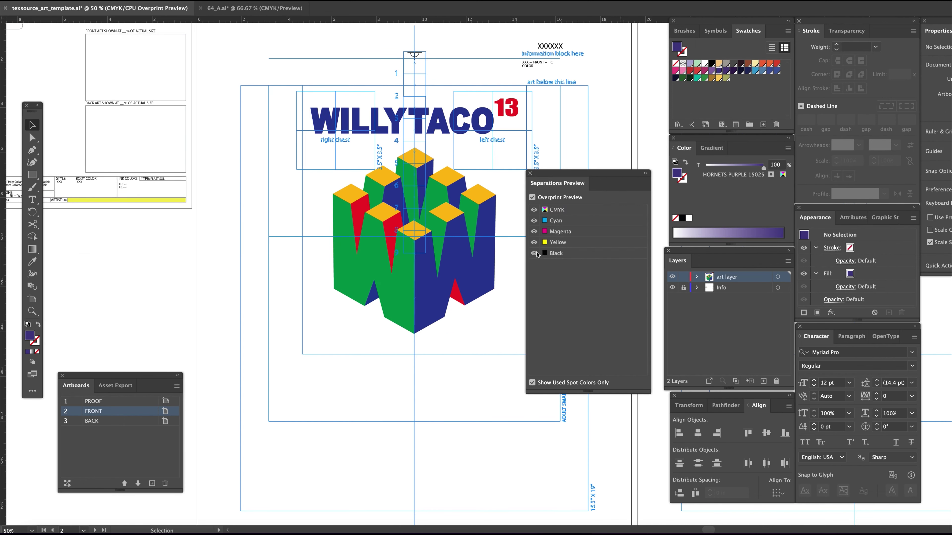
# Check the logo's Cyan, Magenta, Yellow and Black plates in Separations Preview
pyautogui.click(535, 253)
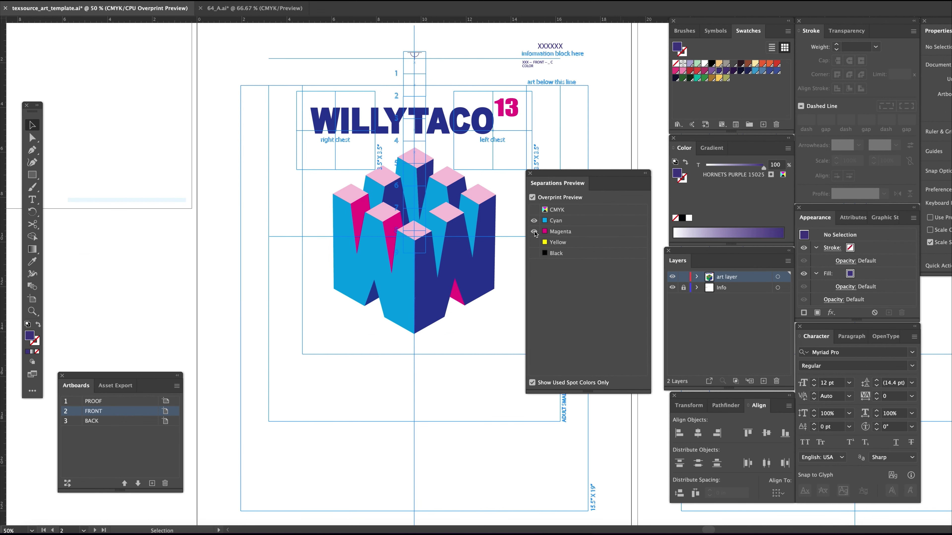
pyautogui.click(534, 231)
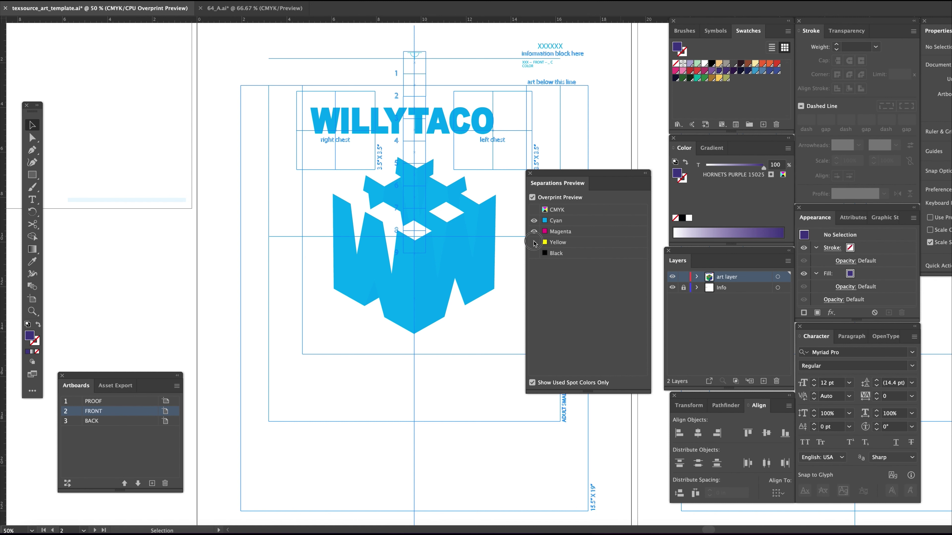
pyautogui.click(534, 231)
pyautogui.click(534, 242)
pyautogui.click(534, 253)
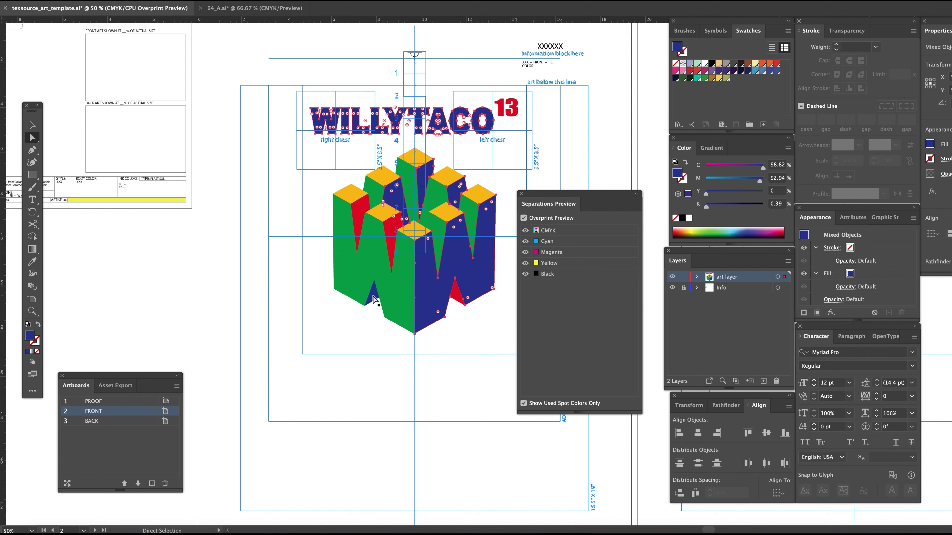
# Fill the blue shapes with REFLEX BLUE 16425 and the green shapes with DALLAS GREEN 17050
pyautogui.keyDown('shift'); pyautogui.click(373, 297); pyautogui.keyUp('shift')
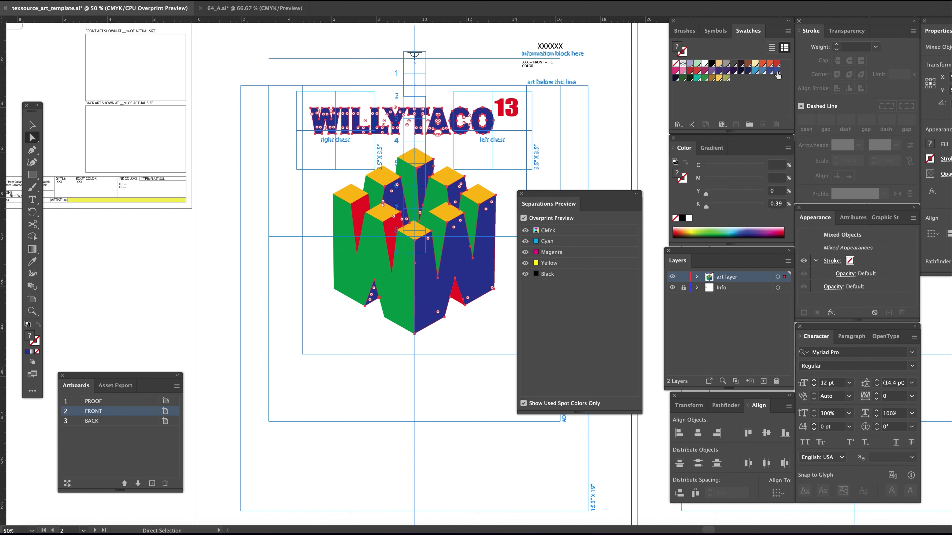
pyautogui.click(776, 71)
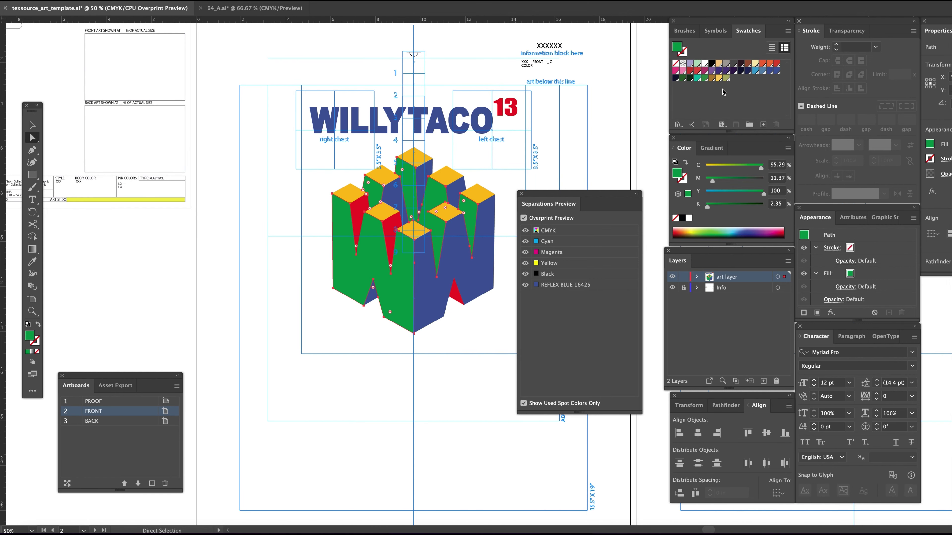
pyautogui.click(704, 79)
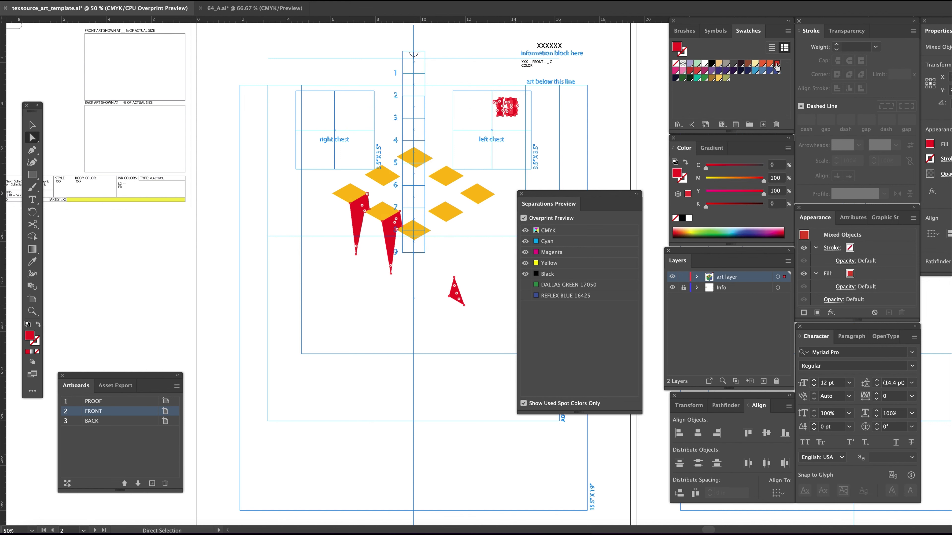
# Fill the red shapes with SCARLET 14000 and hide them
pyautogui.click(777, 67)
pyautogui.press('Delete')
pyautogui.click(719, 78)
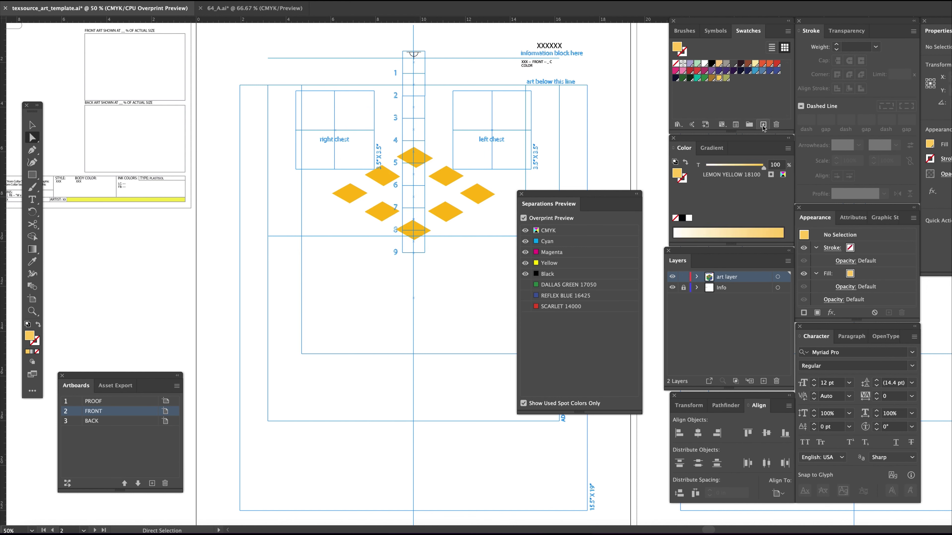
# Create a 1235 Ath Gold spot swatch with magenta 29% and fill the yellow diamonds with it
pyautogui.click(763, 125)
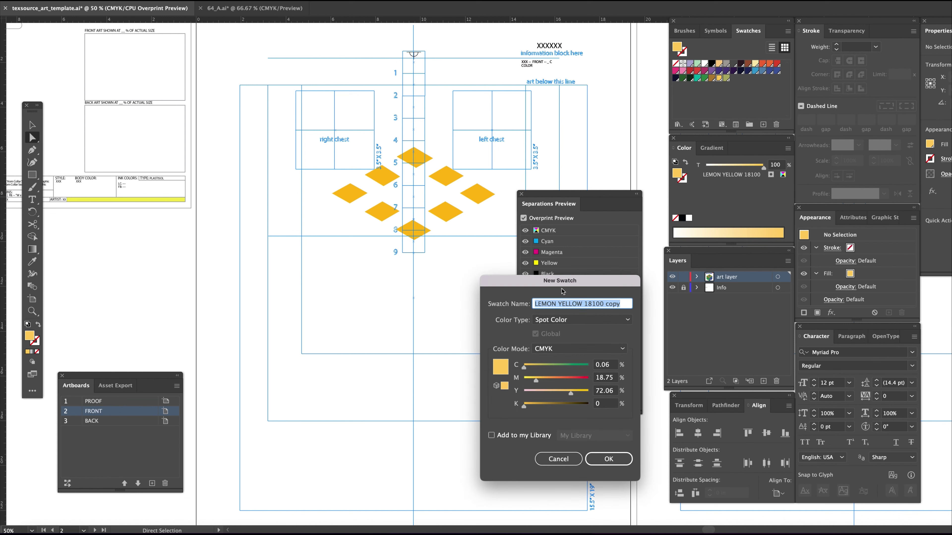
pyautogui.moveTo(579, 287); pyautogui.dragTo(499, 273)
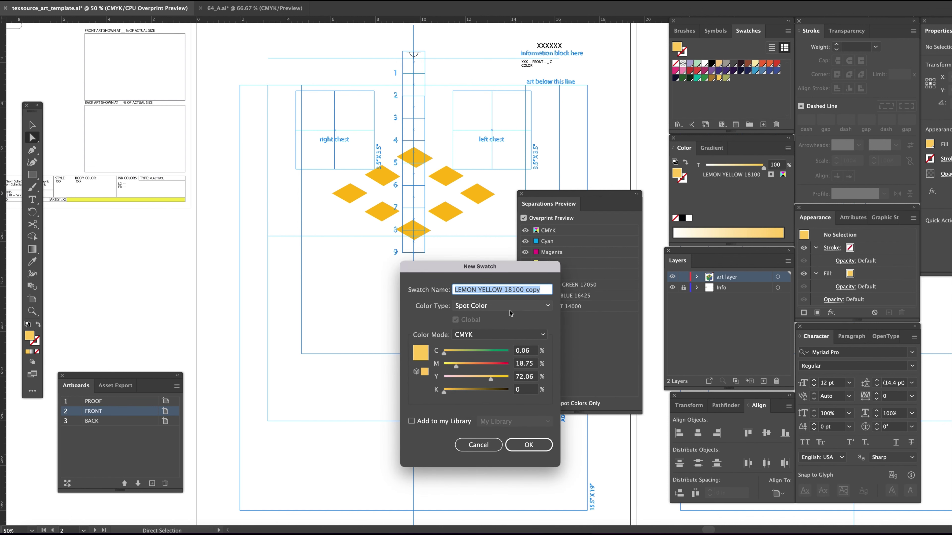
pyautogui.write('1235 Ath Gold')
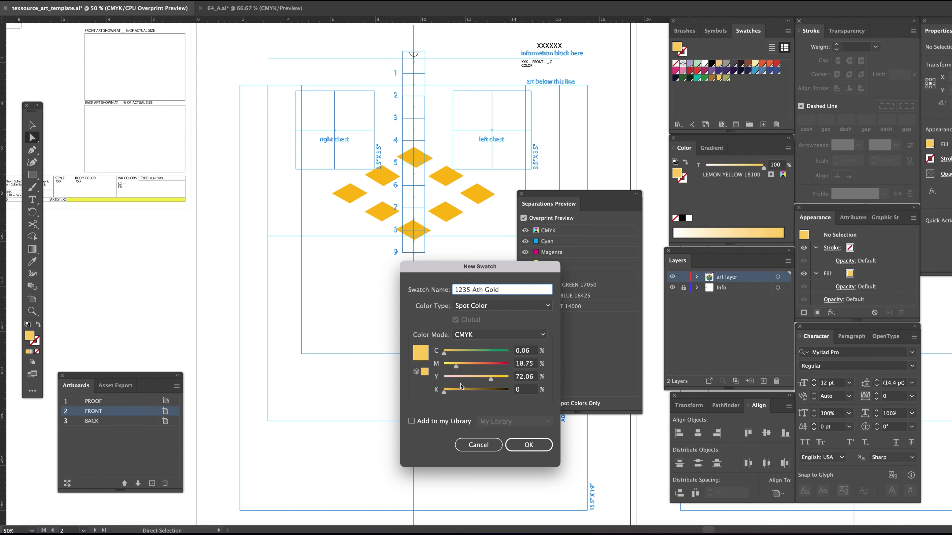
pyautogui.moveTo(455, 368); pyautogui.dragTo(525, 380)
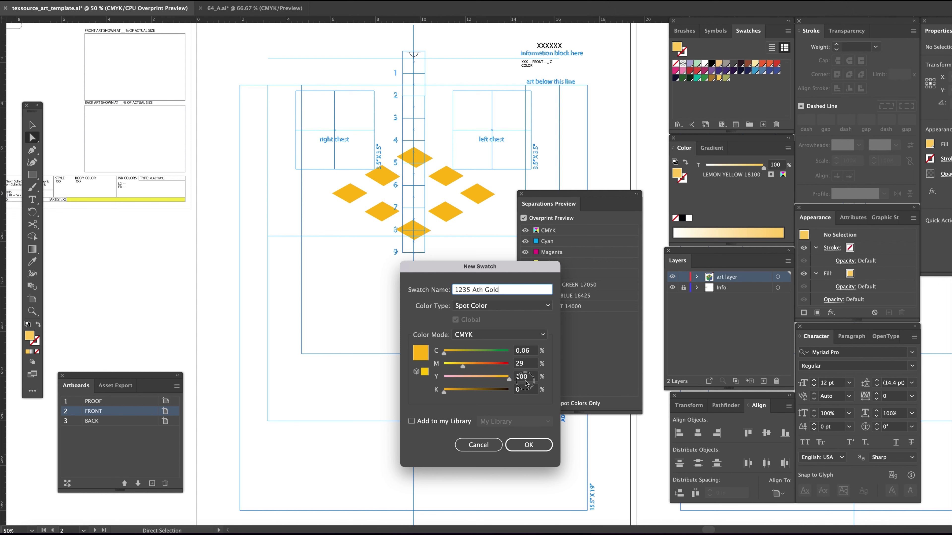
pyautogui.click(528, 445)
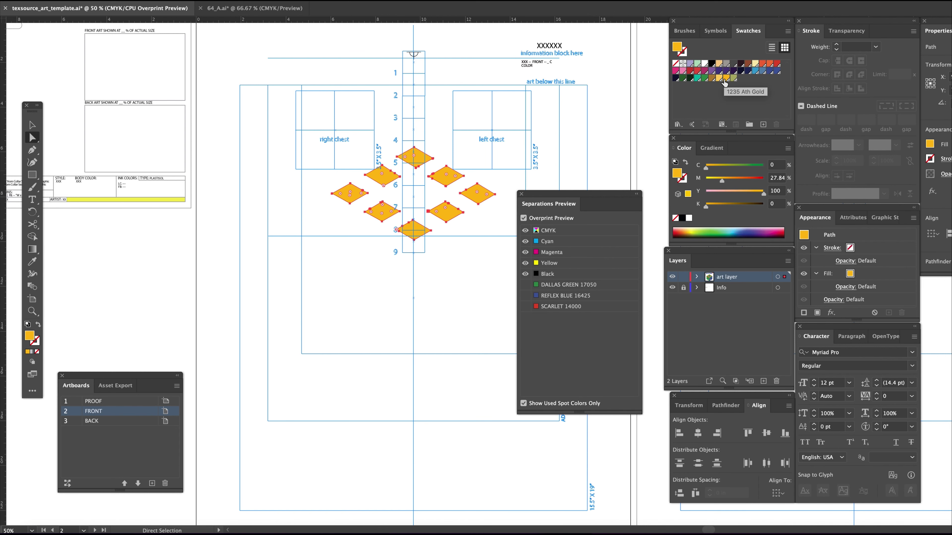
pyautogui.click(724, 78)
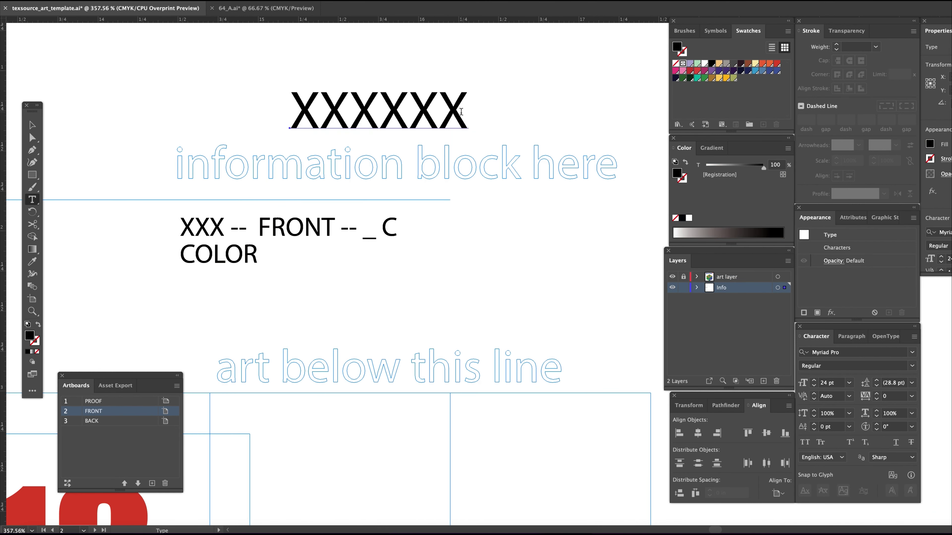
# Replace the info block's XXXXXX placeholder with the job number and the FRONT placeholder with '4 colors'
pyautogui.moveTo(468, 113); pyautogui.dragTo(245, 119)
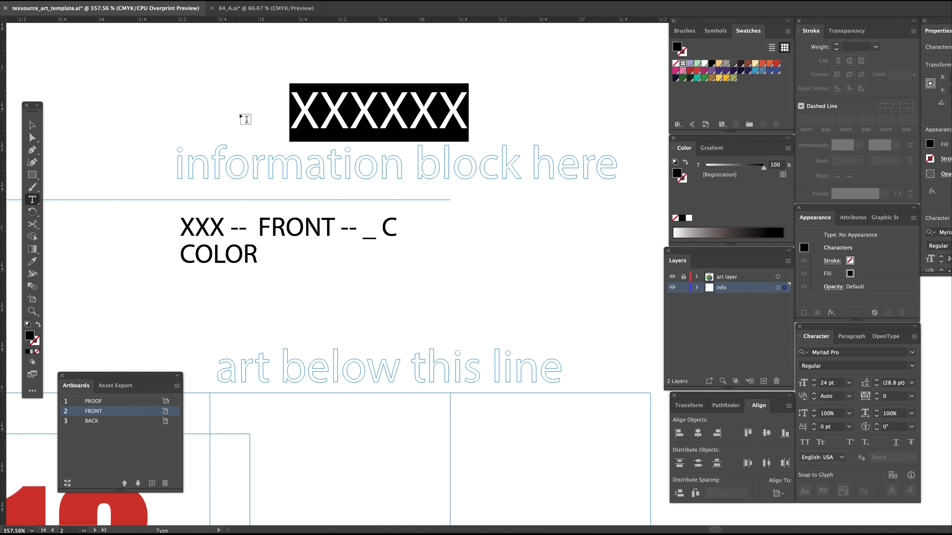
pyautogui.write('555')
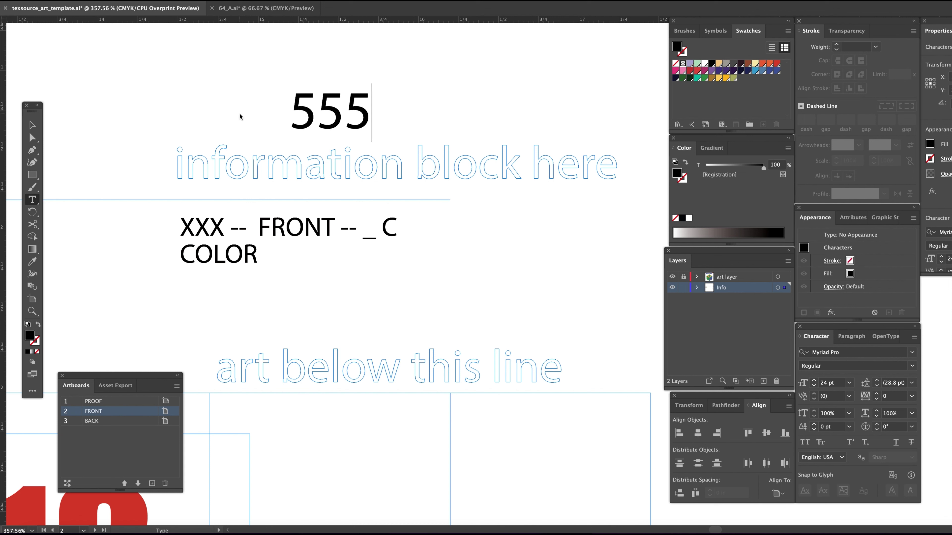
pyautogui.write('000')
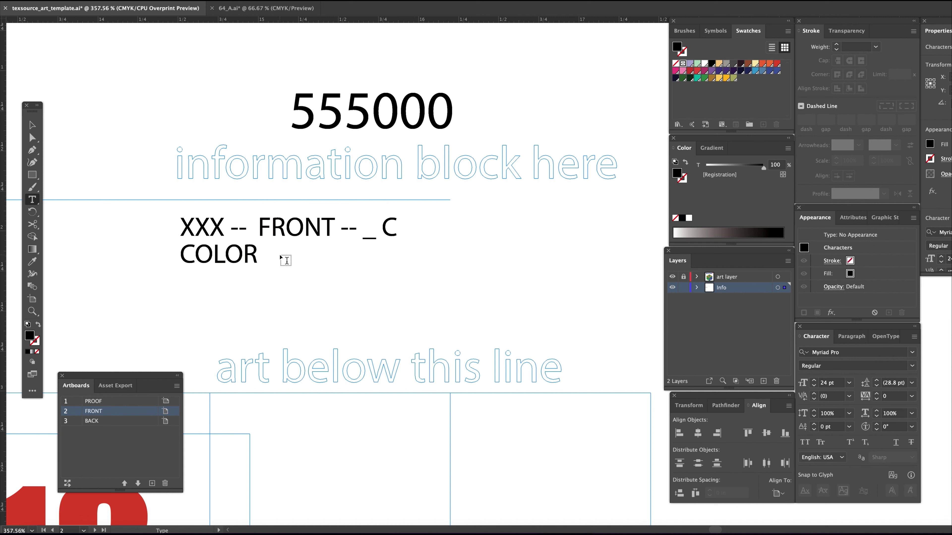
pyautogui.moveTo(398, 229); pyautogui.dragTo(343, 234)
pyautogui.write('4 colors')
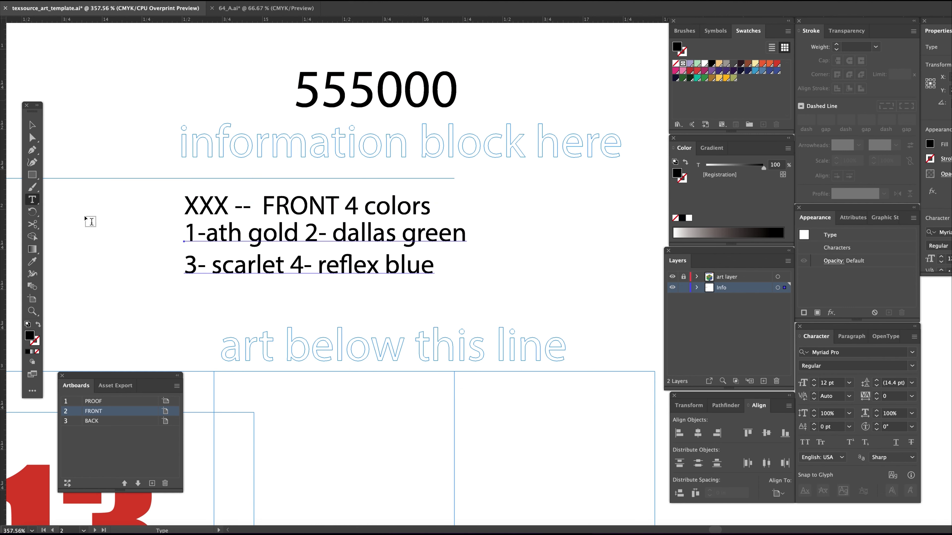
# Colour the labels ath gold, dallas green, scarlet and reflex blue in their matching swatches
pyautogui.moveTo(184, 233); pyautogui.dragTo(466, 233)
pyautogui.click(728, 83)
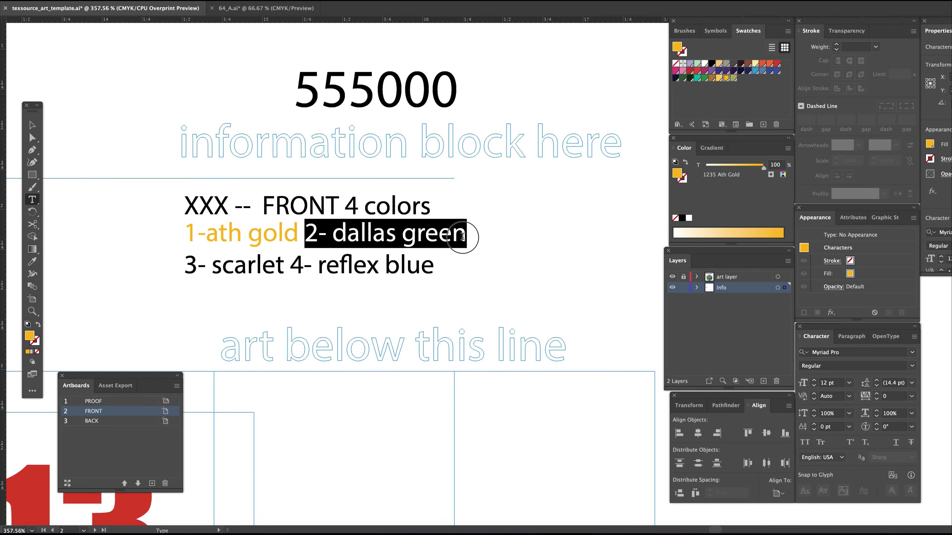
pyautogui.click(704, 83)
pyautogui.moveTo(184, 265); pyautogui.dragTo(434, 266)
pyautogui.click(777, 67)
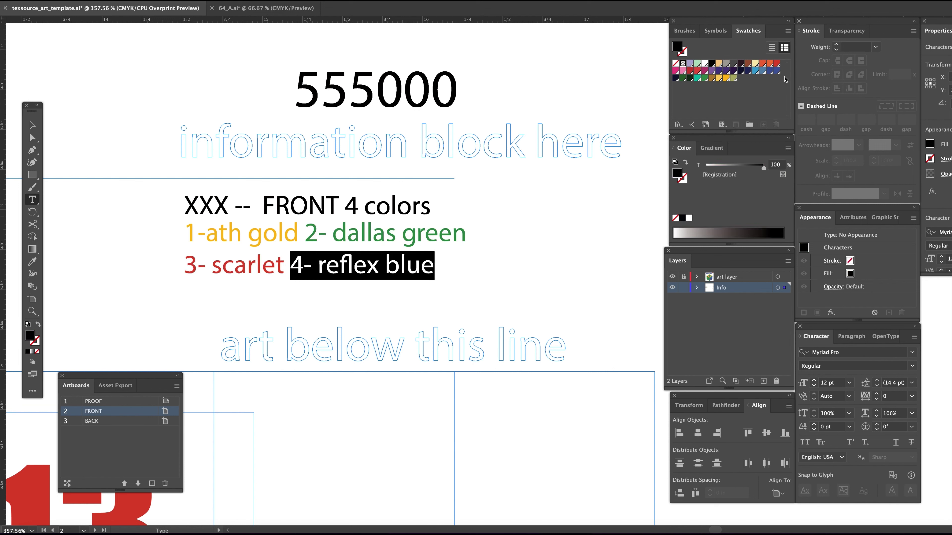
pyautogui.click(776, 72)
pyautogui.click(32, 125)
pyautogui.click(372, 319)
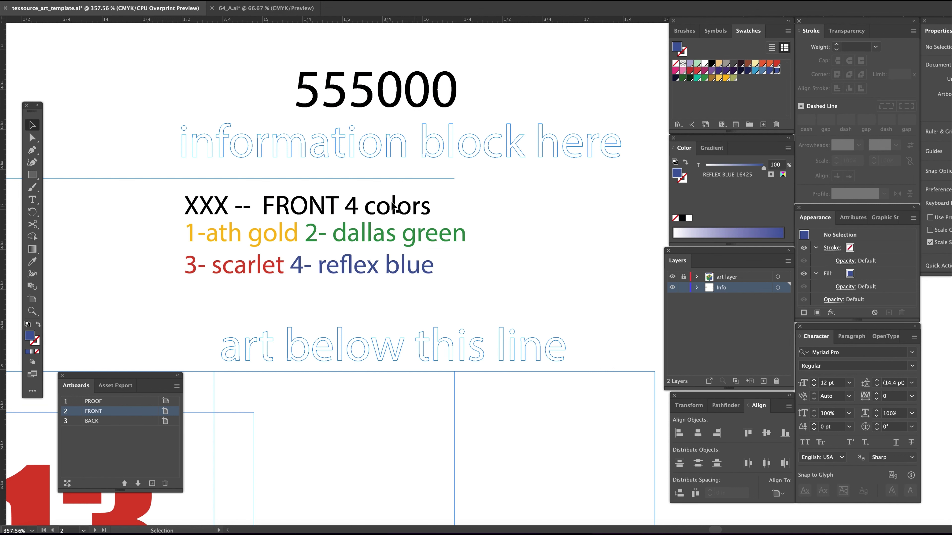
# Copy the top registration mark to the bottom of the FRONT artboard, then go to the PROOF artboard
pyautogui.press('super+minus')
pyautogui.press('super+minus')
pyautogui.press('super+minus')
pyautogui.press('super+minus')
pyautogui.press('super+minus')
pyautogui.press('super+minus')
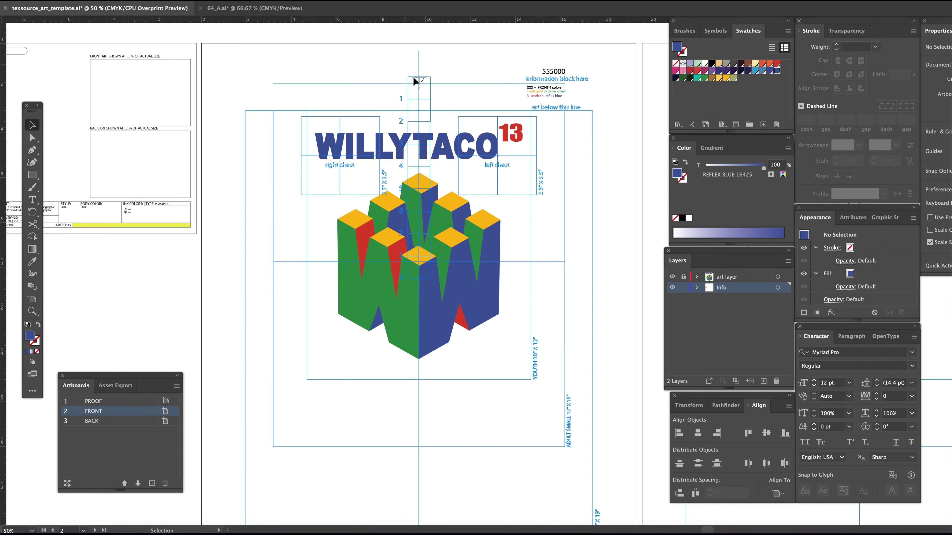
pyautogui.moveTo(422, 84); pyautogui.dragTo(531, 381)
pyautogui.hotkey('shift', 'pageup')
pyautogui.hotkey('ctrl', '1')
pyautogui.press('t')
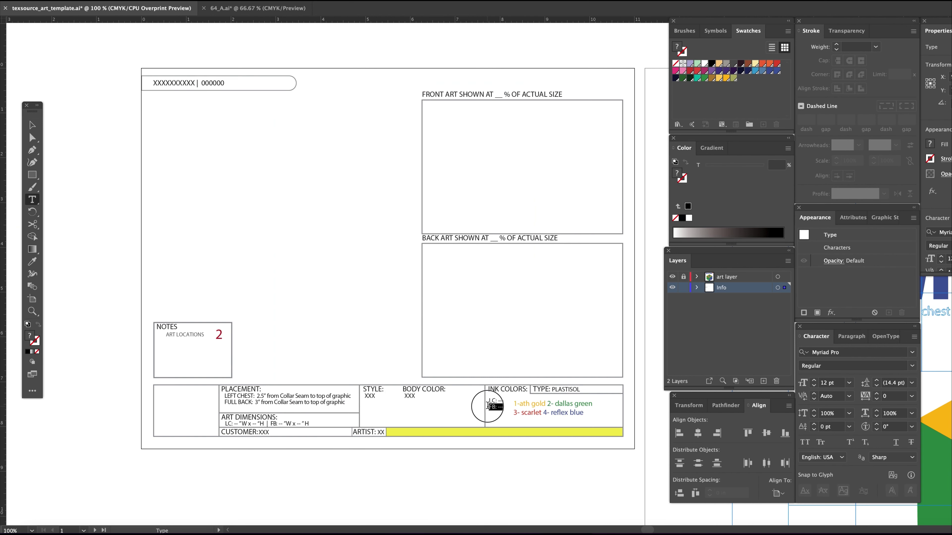
# Set style 6210, body colour WHITE, placement FULL FRONT, and delete the FULL BACK line
pyautogui.doubleClick(369, 396)
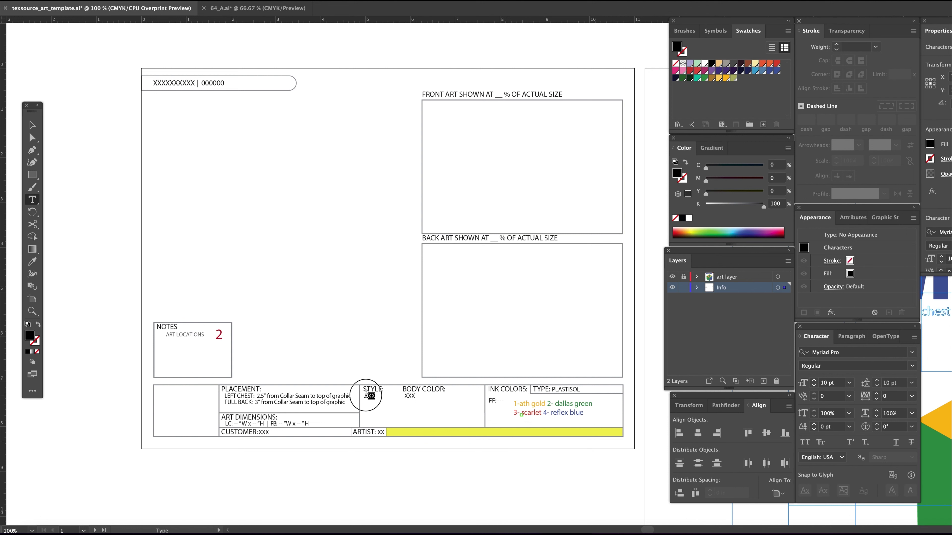
pyautogui.write('6210')
pyautogui.doubleClick(406, 396)
pyautogui.write('WHITE')
pyautogui.doubleClick(229, 397)
pyautogui.hotkey('shift', 'Home')
pyautogui.write('FULL FRONT')
pyautogui.tripleClick(234, 403)
pyautogui.press('BackSpace')
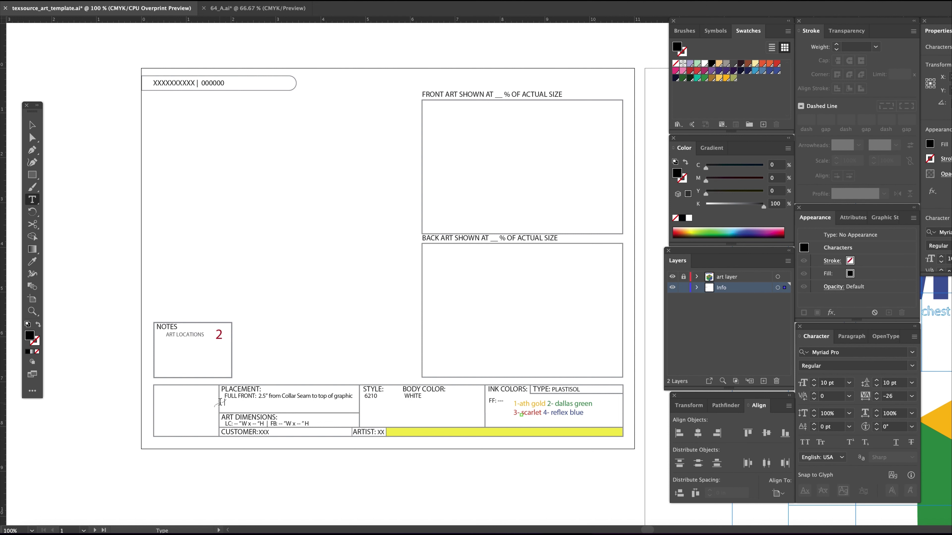
# Change the art dimensions to FF 9.5 x 10" and remove the FB back dimensions
pyautogui.doubleClick(228, 423)
pyautogui.write('FF')
pyautogui.doubleClick(255, 423)
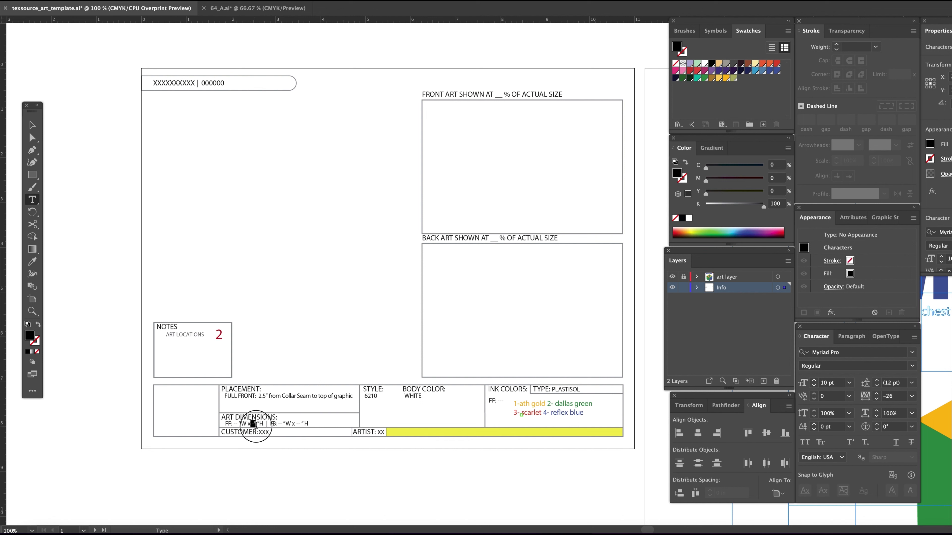
pyautogui.write('9.5')
pyautogui.press('Right')
pyautogui.press('Right')
pyautogui.write('10"')
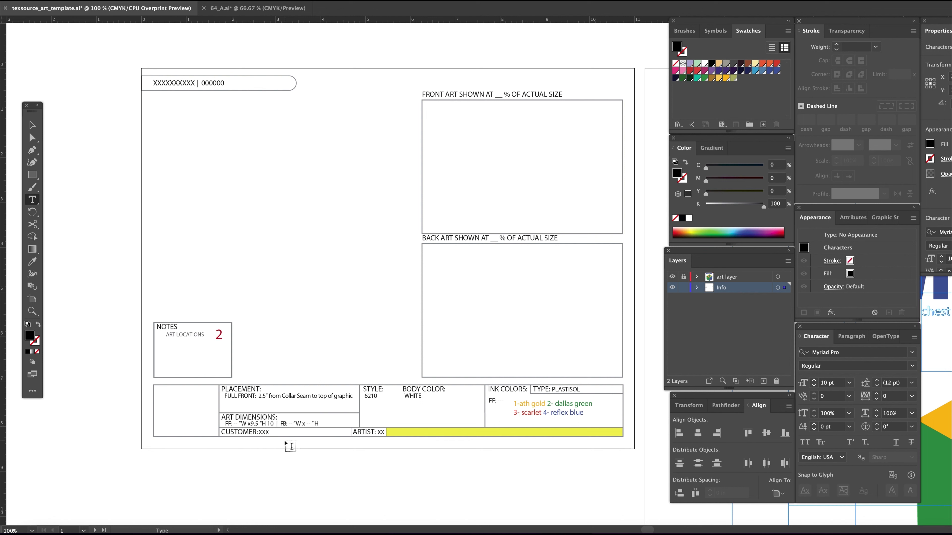
pyautogui.hotkey('shift', 'End')
pyautogui.press('BackSpace')
# Enter customer WILLY TACO, 1 art location, and the job number in the header
pyautogui.doubleClick(264, 432)
pyautogui.write('WILLY TACO')
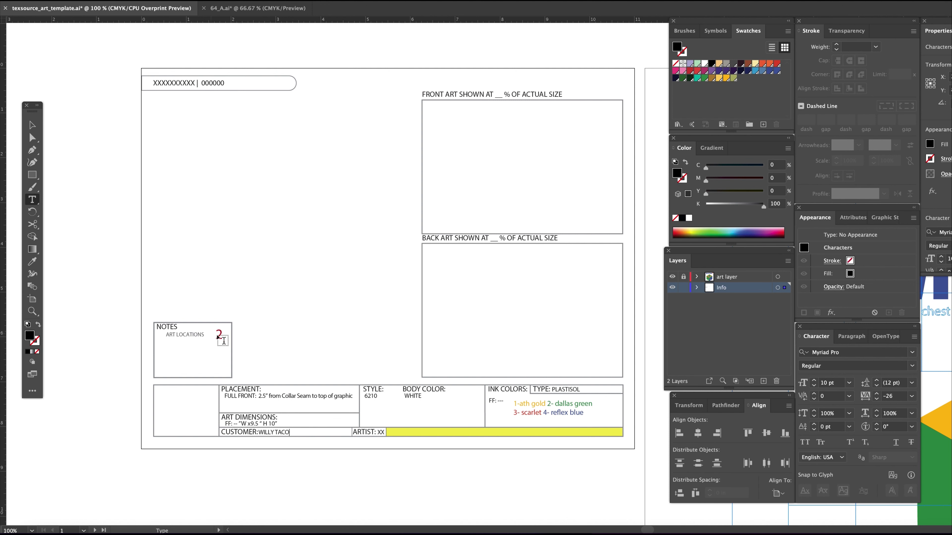
pyautogui.doubleClick(219, 334)
pyautogui.write('1')
pyautogui.doubleClick(212, 83)
pyautogui.write('555000')
pyautogui.doubleClick(174, 82)
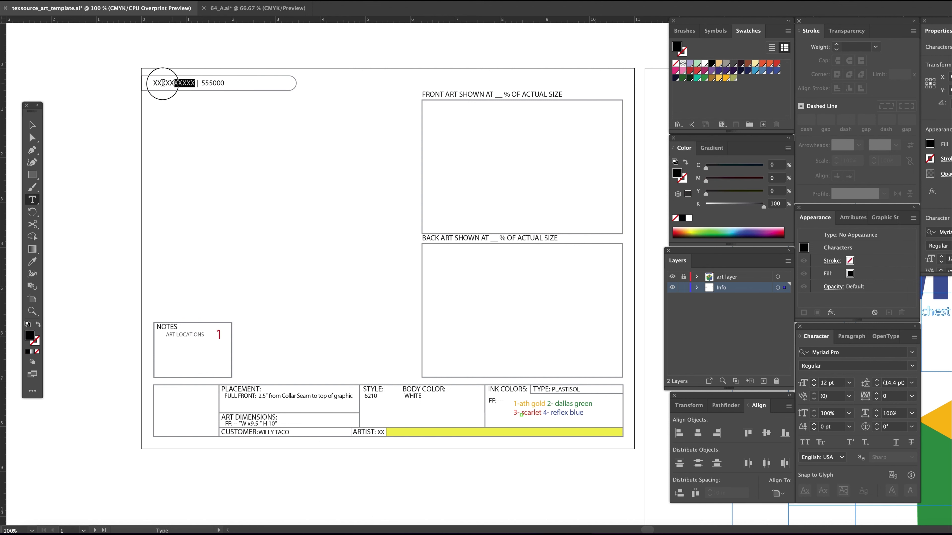
# Fill in the header name and place n6210_00_z_FB.jpg large on the proof's left side
pyautogui.write('WILLY NINTENDO')
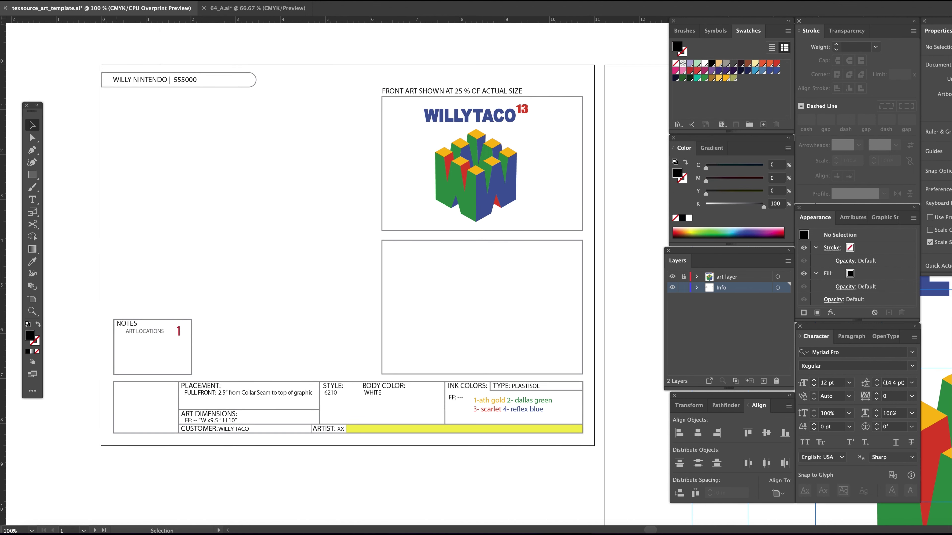
pyautogui.press('super+shift+p')
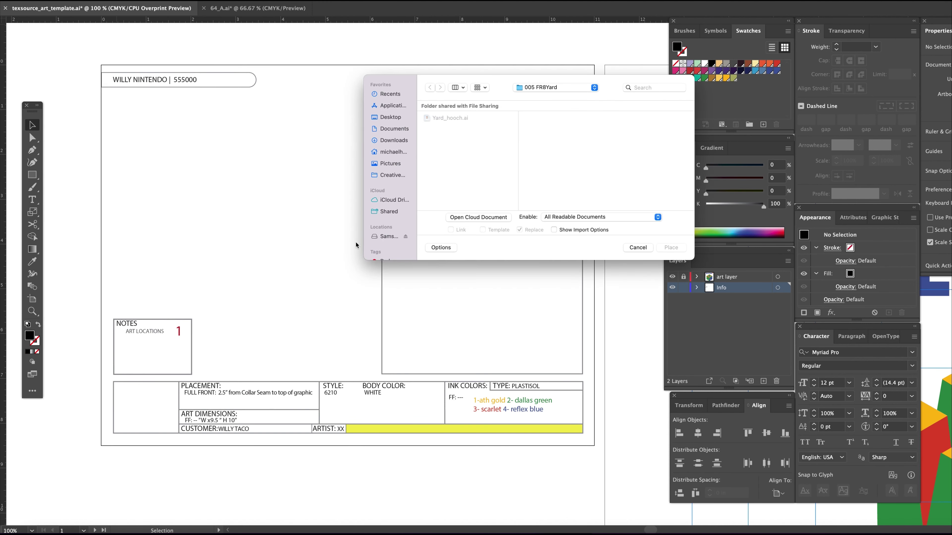
pyautogui.click(394, 128)
pyautogui.click(450, 182)
pyautogui.click(532, 129)
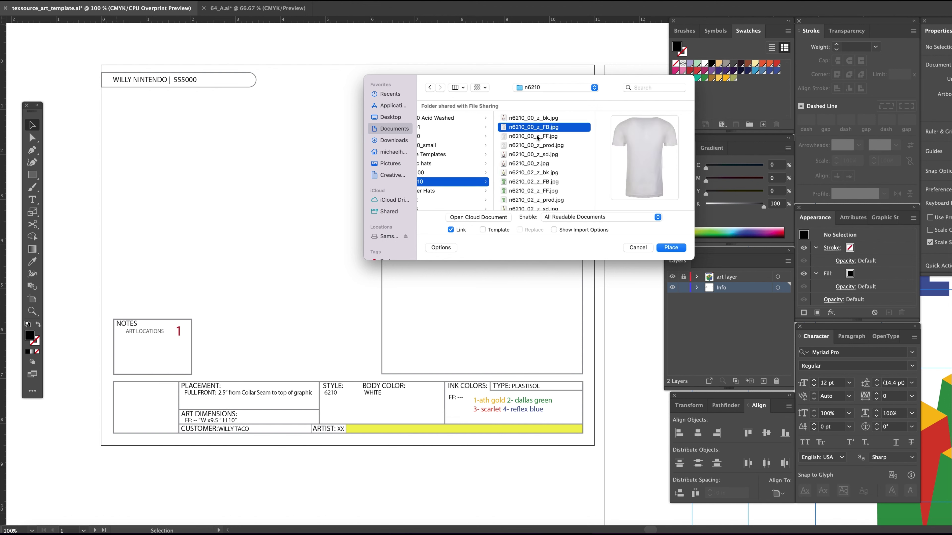
pyautogui.click(671, 247)
pyautogui.moveTo(159, 109); pyautogui.dragTo(404, 351)
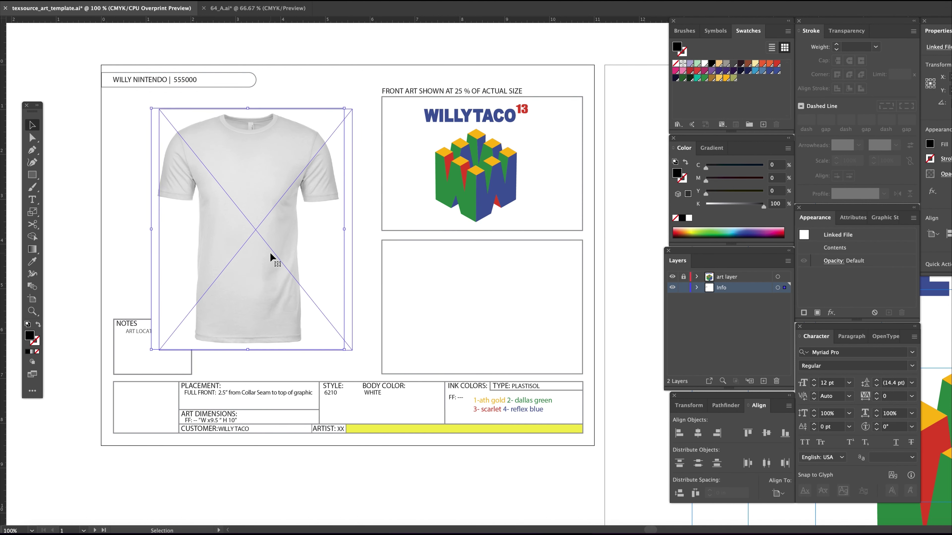
# Copy the WILLYTACO logo onto the shirt and scale it down to fit the chest
pyautogui.moveTo(487, 181); pyautogui.dragTo(267, 180)
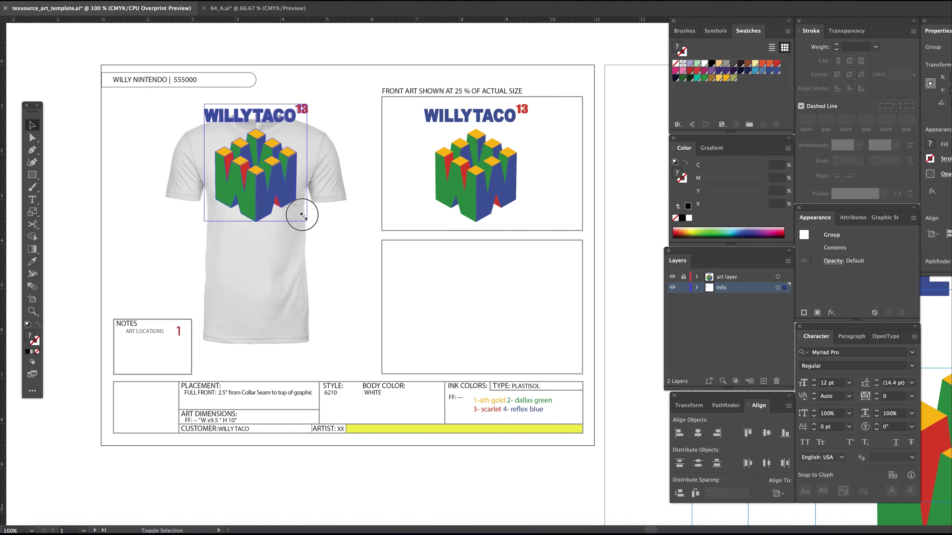
pyautogui.moveTo(302, 213); pyautogui.dragTo(261, 198)
pyautogui.click(160, 245)
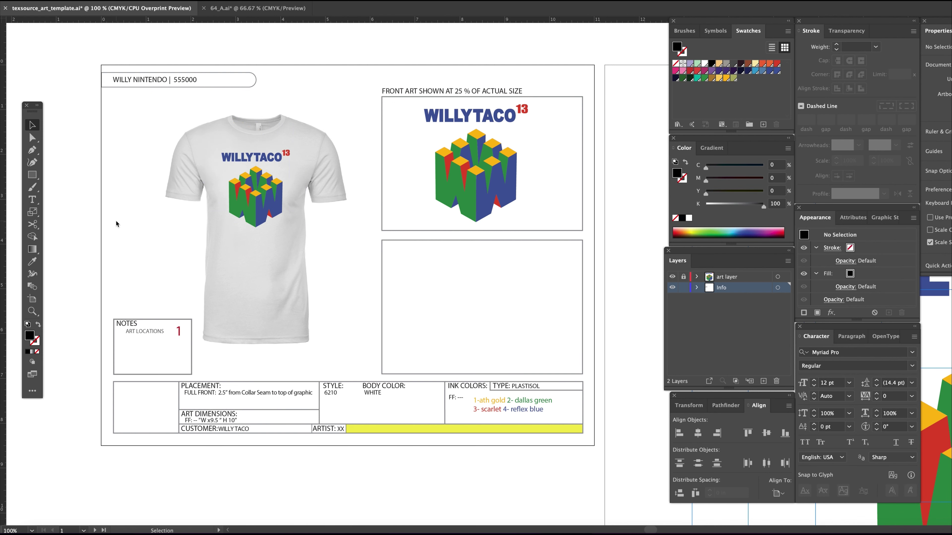
# Save the job as the Illustrator file 555000
pyautogui.press('super+shift+s')
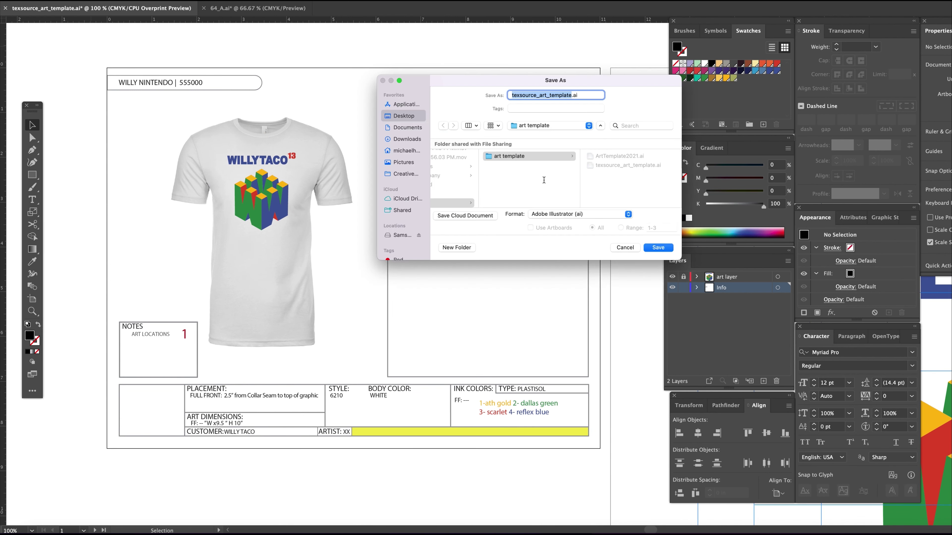
pyautogui.write('555000')
pyautogui.click(658, 247)
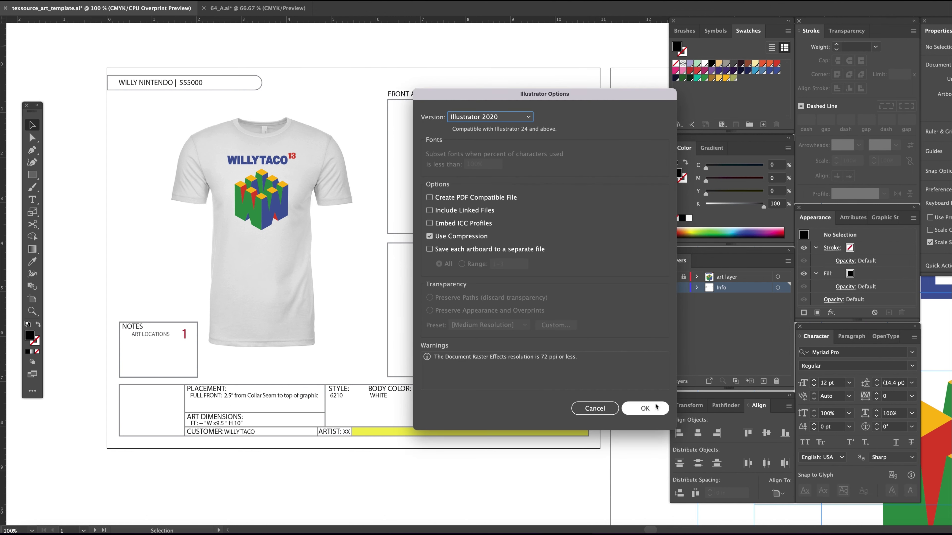
pyautogui.click(655, 406)
# Save artboard 1 as 555000.pdf and artboard 2 as 555000.eps
pyautogui.press('super+shift+s')
pyautogui.click(579, 213)
pyautogui.click(551, 240)
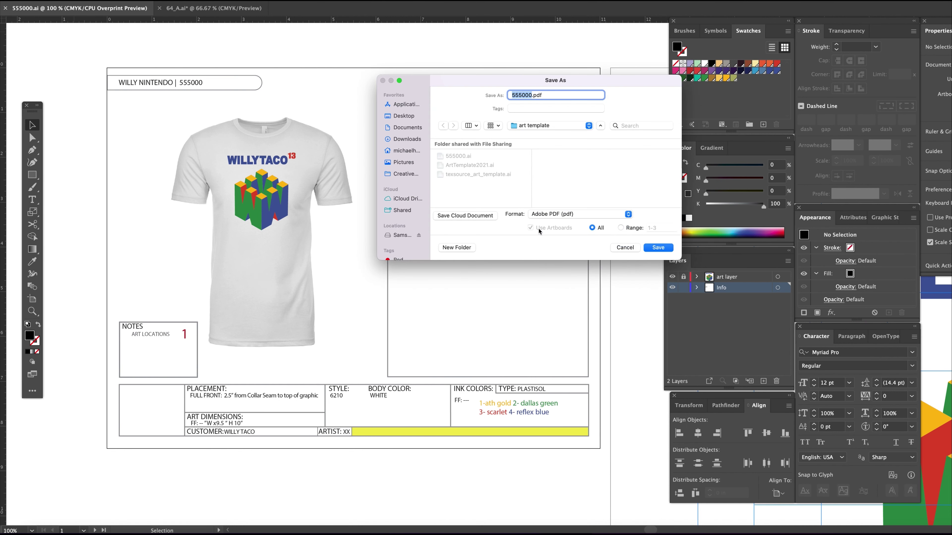
pyautogui.click(620, 228)
pyautogui.write('1')
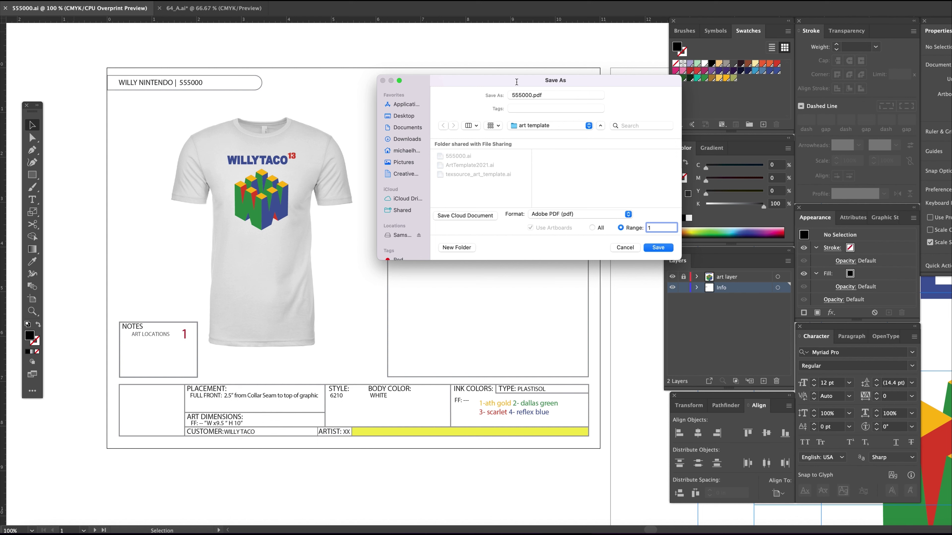
pyautogui.click(658, 248)
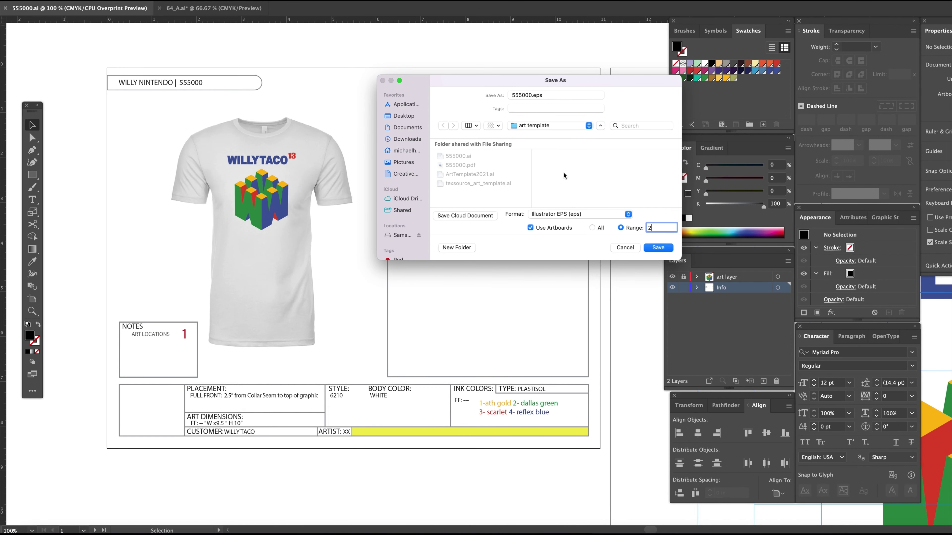
pyautogui.click(661, 251)
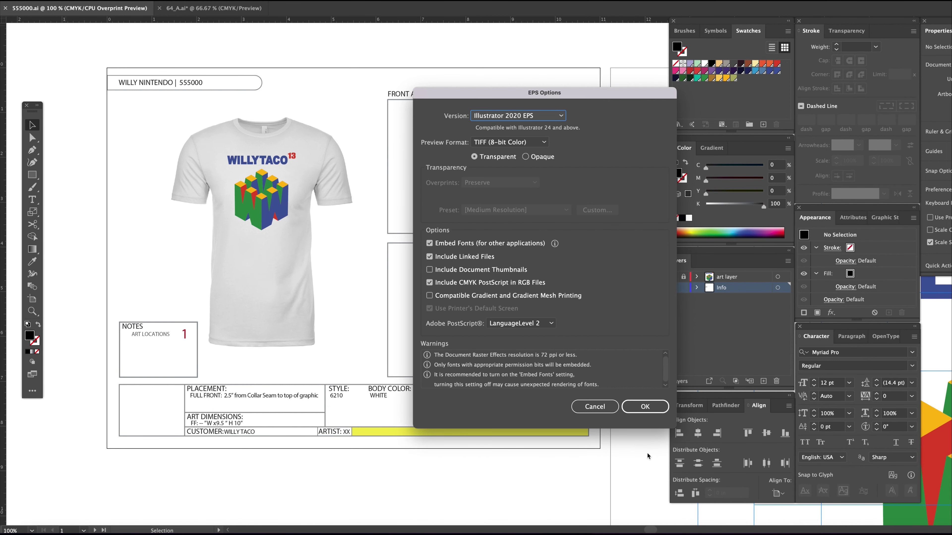
pyautogui.click(645, 407)
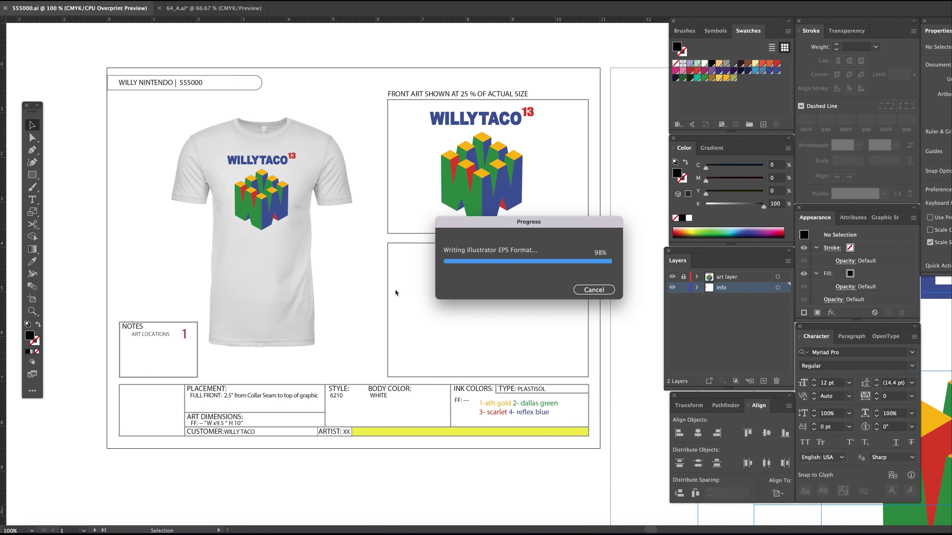